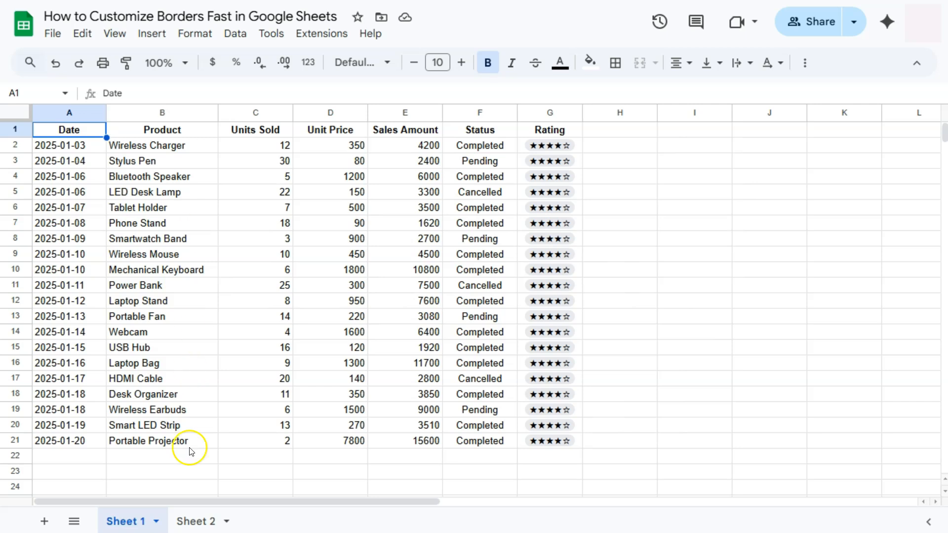
Switch to Sheet 2 and turn on its gridlines around the bordered sales table
click(195, 522)
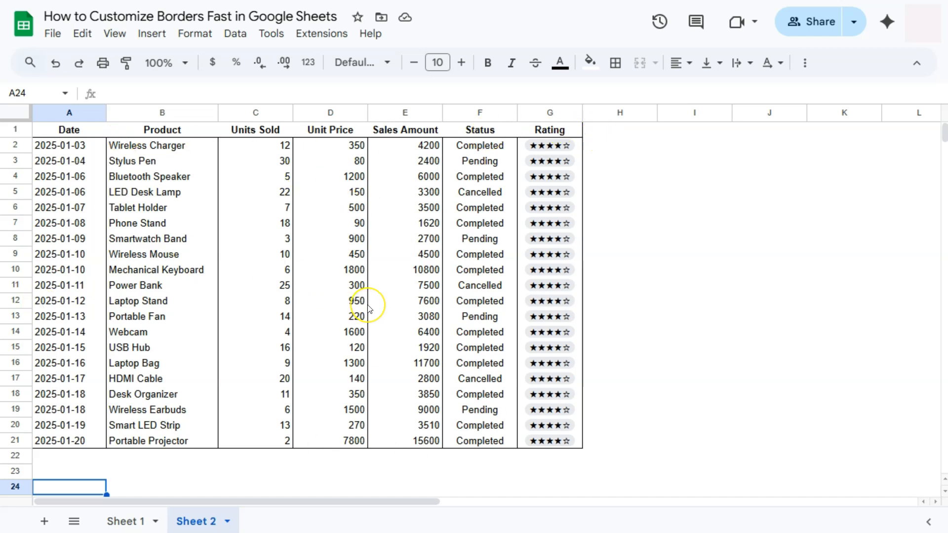
click(115, 33)
mouse_move(331, 62)
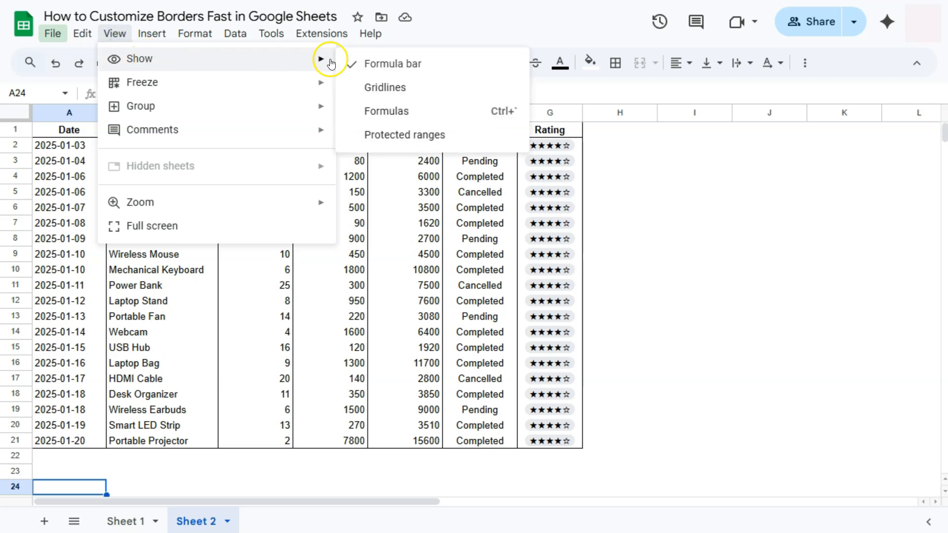
click(356, 86)
click(609, 177)
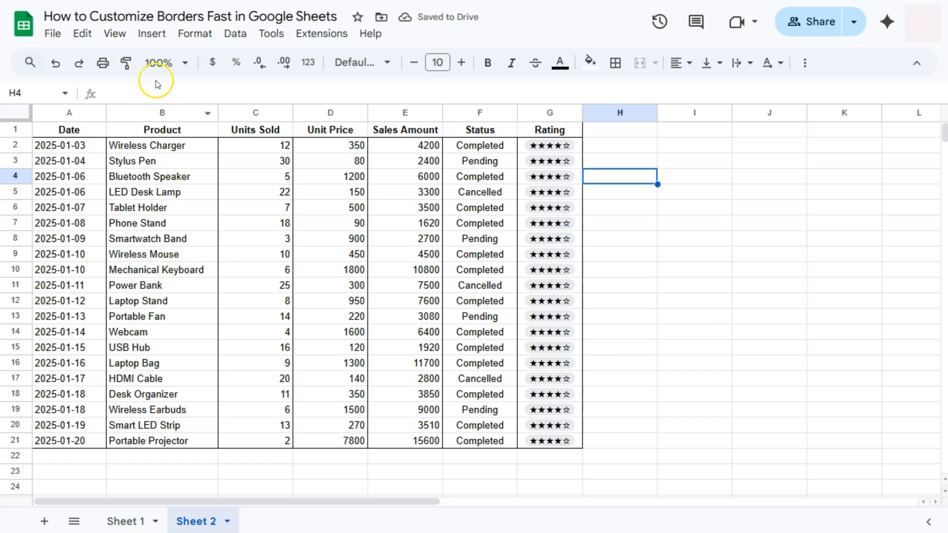
Turn off the gridlines on Sheet 2 so only the table's own borders show
click(115, 33)
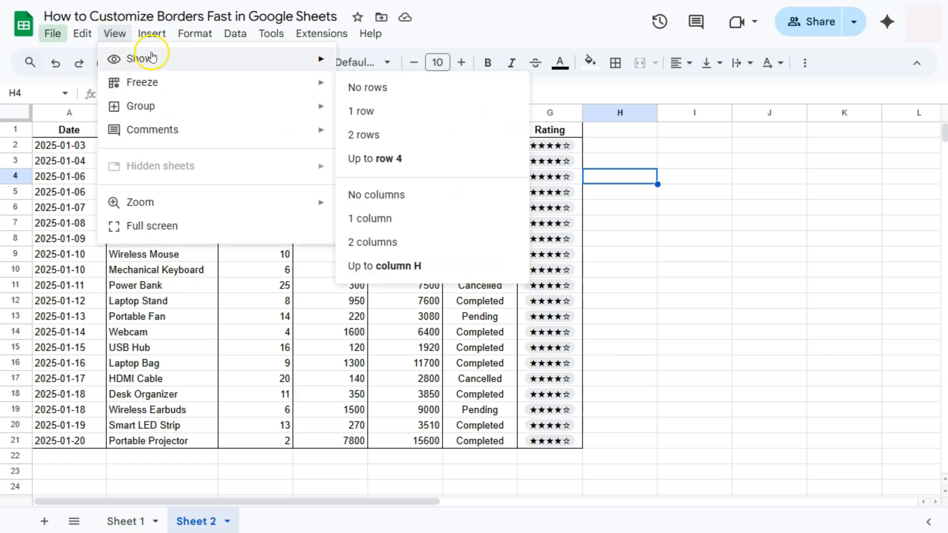
mouse_move(332, 54)
click(371, 92)
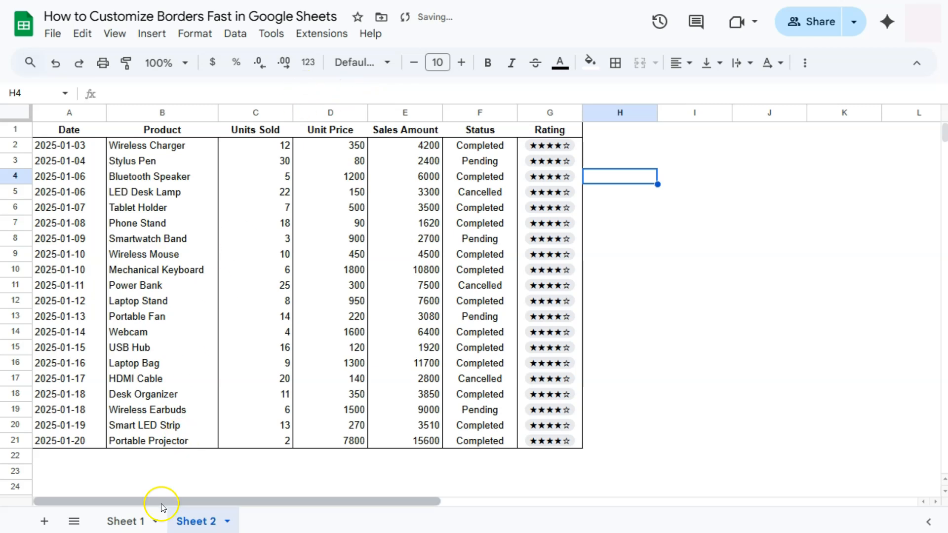
Return to Sheet 1 and examine the available border types, border colors and line styles, keeping the thin solid line
click(126, 521)
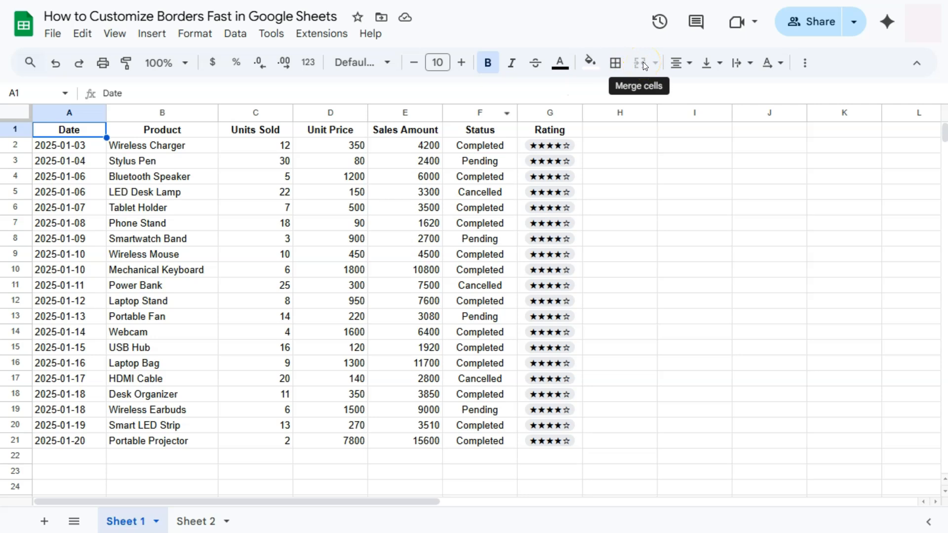
click(615, 64)
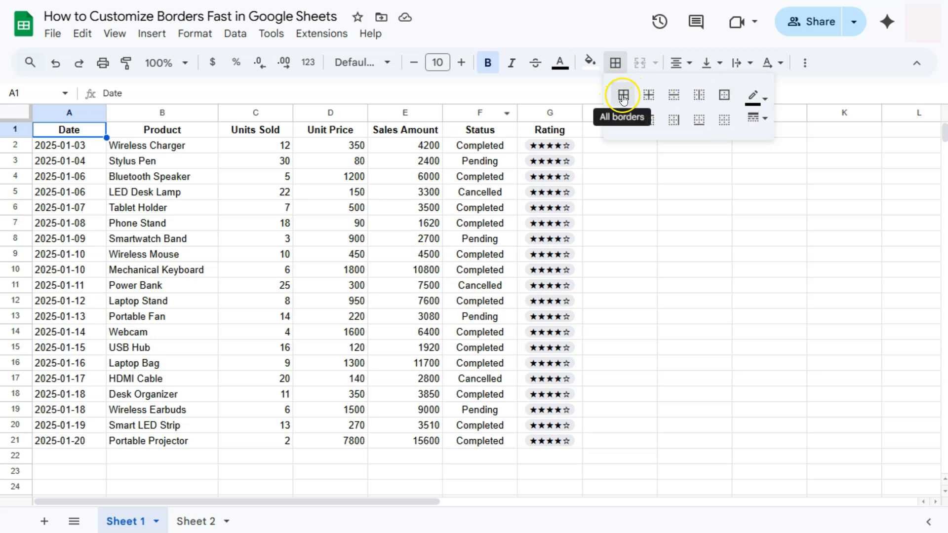
click(669, 99)
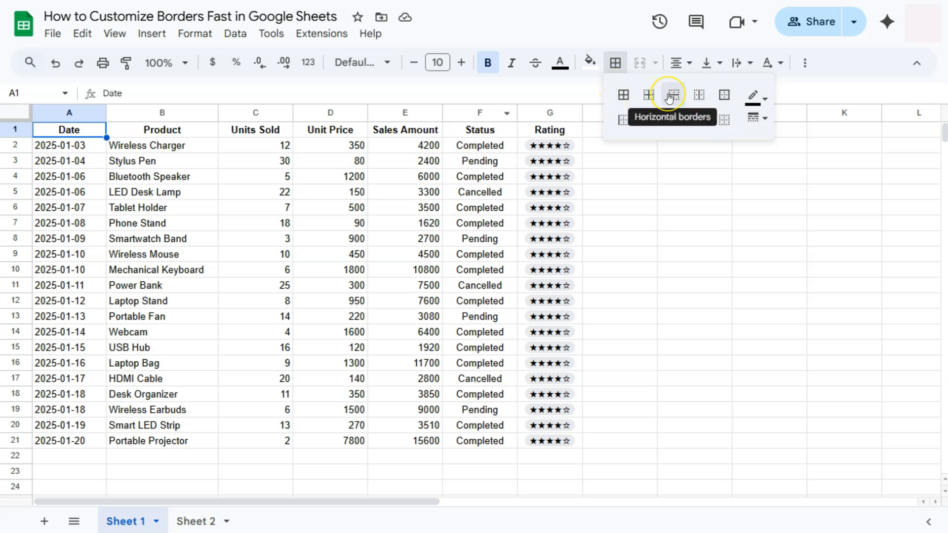
click(697, 97)
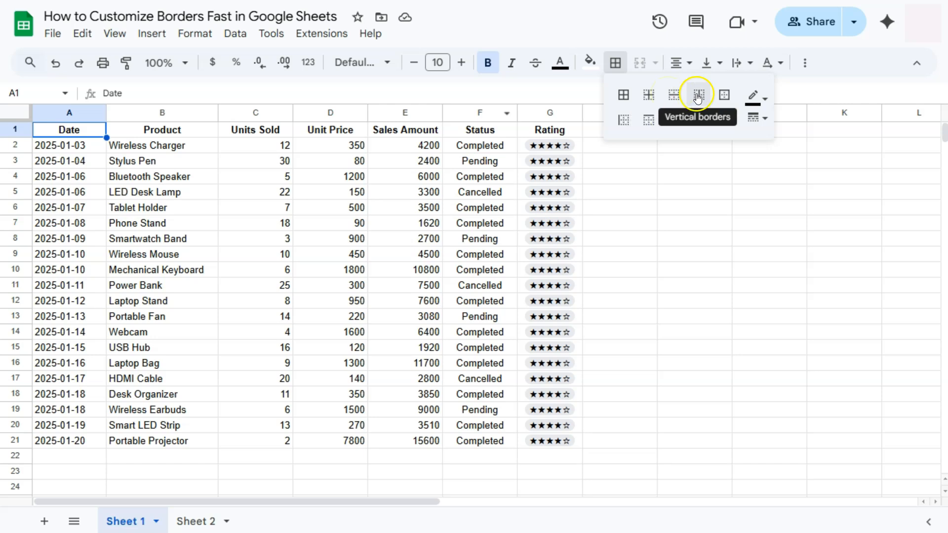
click(640, 120)
click(671, 120)
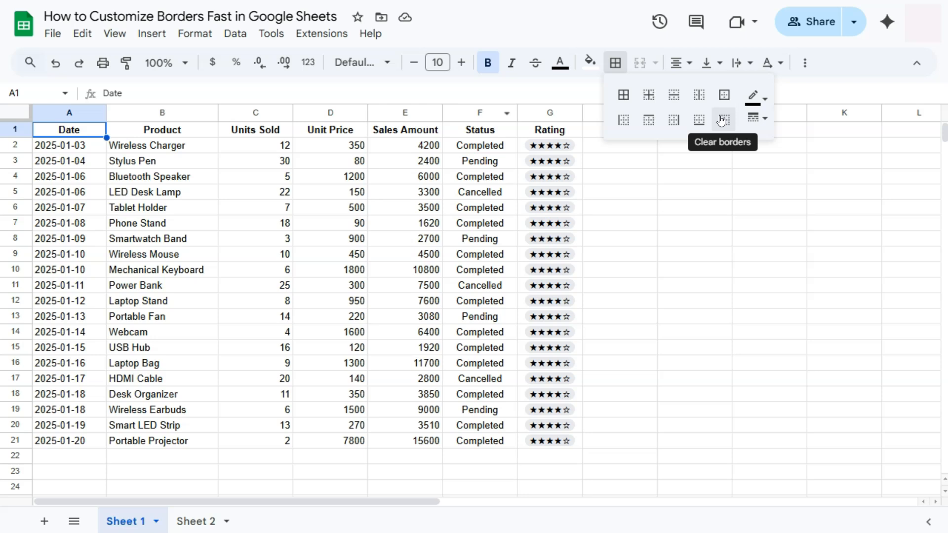
click(759, 102)
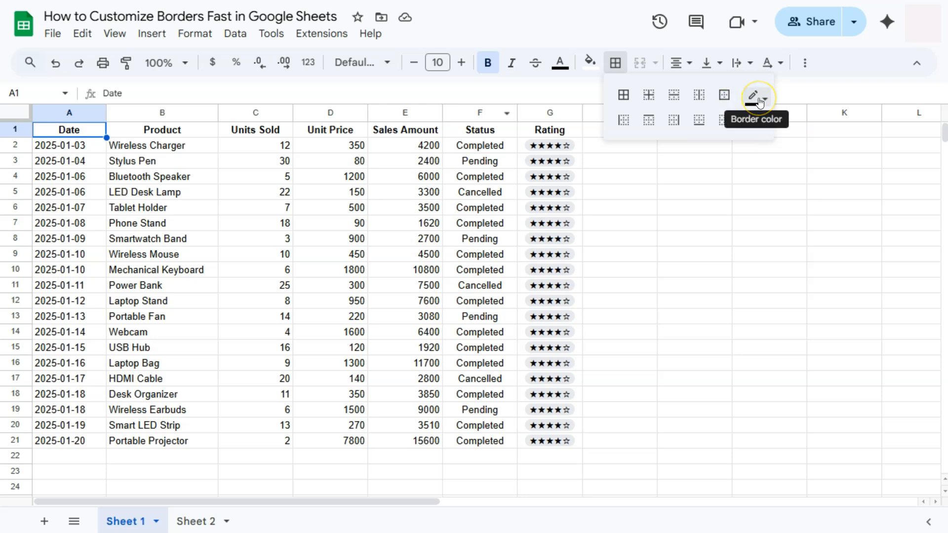
click(759, 102)
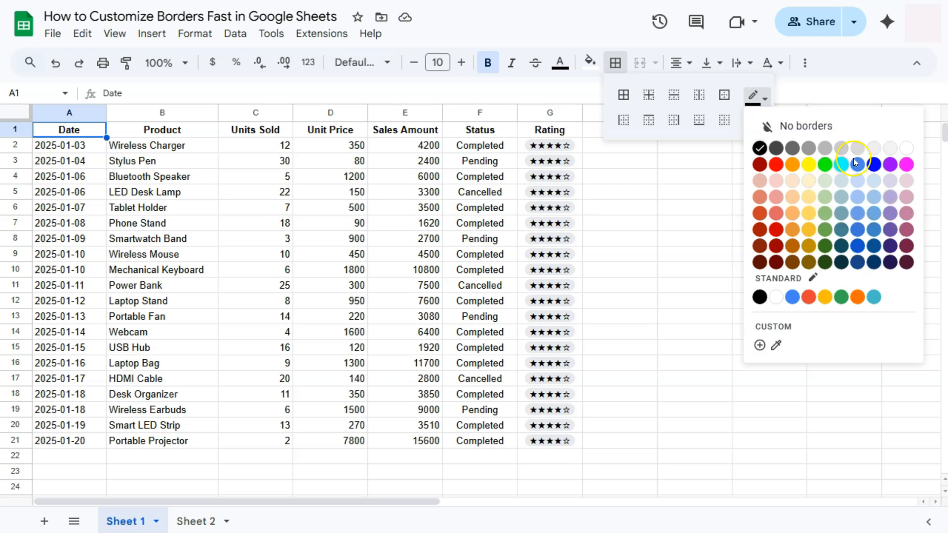
click(754, 97)
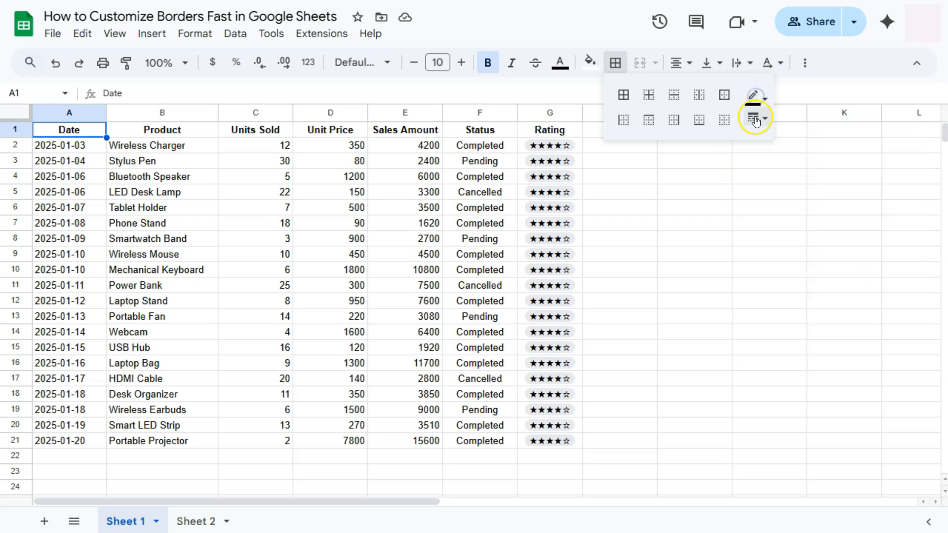
click(755, 118)
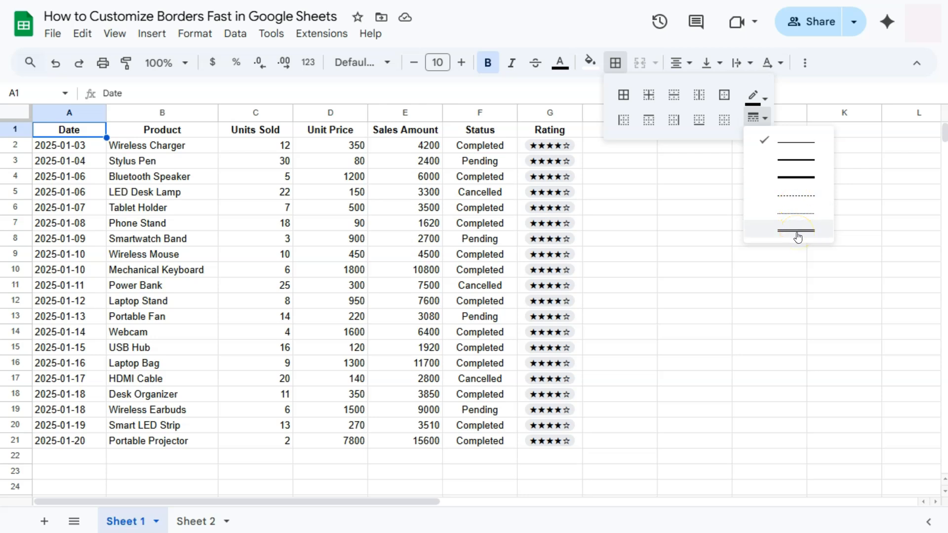
click(781, 144)
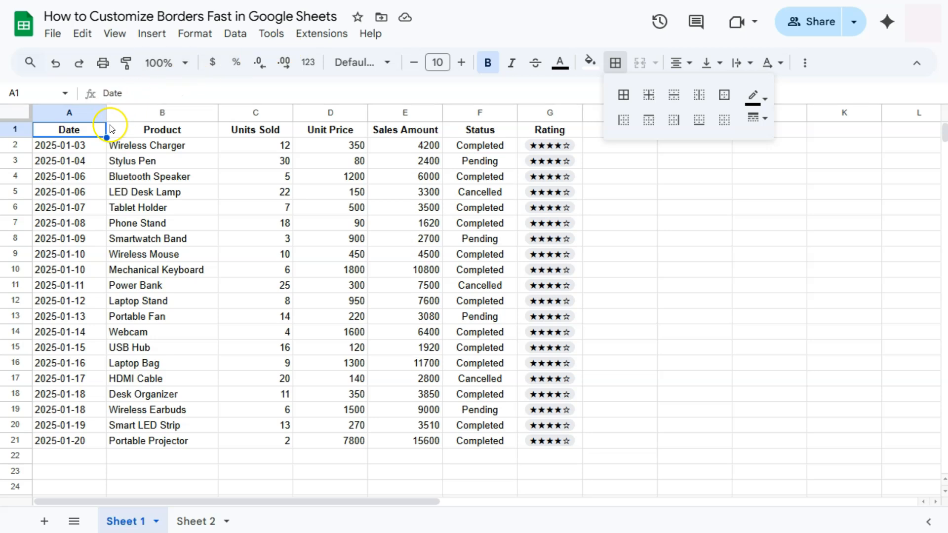
Apply outer borders to the header row A1:G1 of the sales table
drag(93, 131, 541, 129)
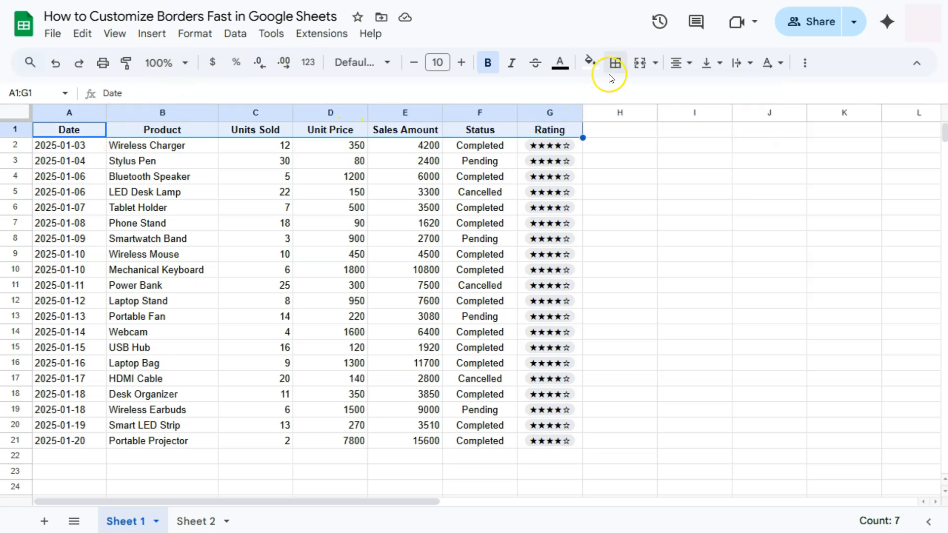
click(615, 62)
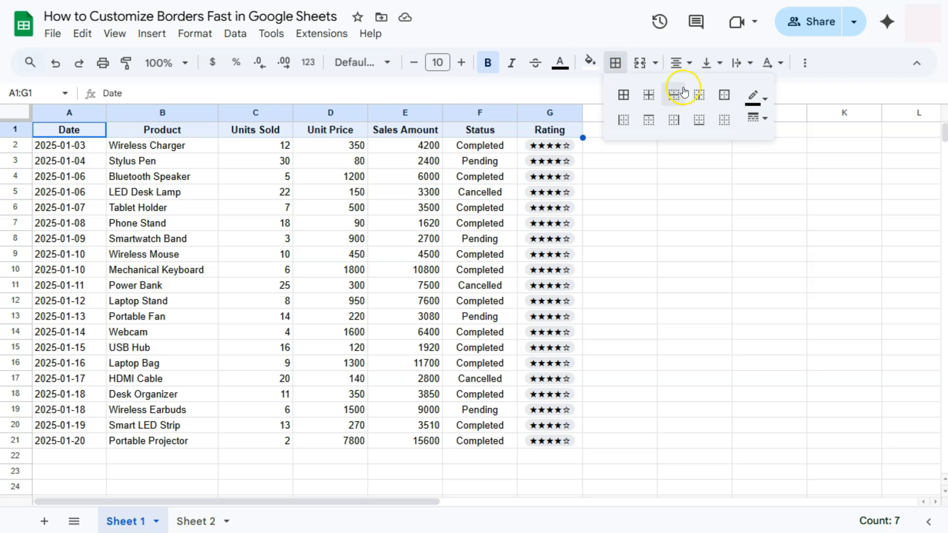
click(725, 96)
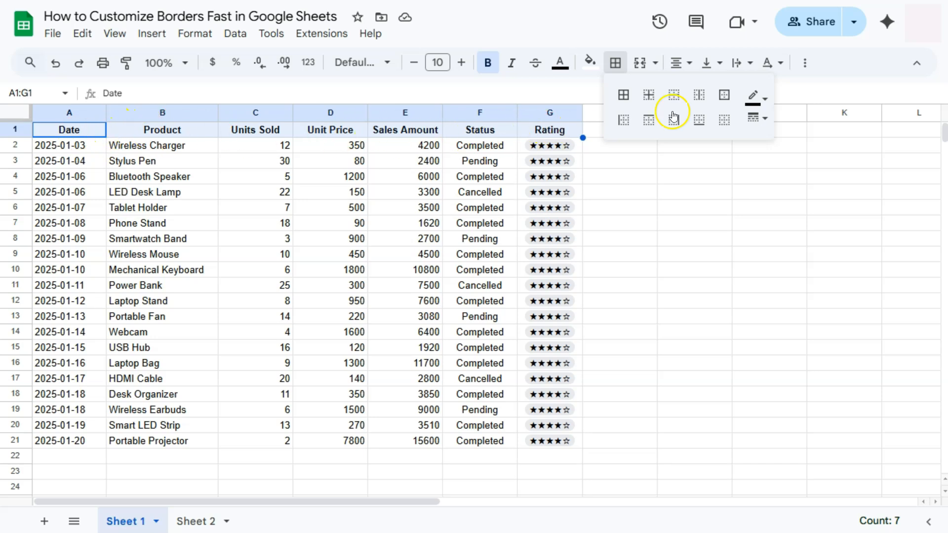
click(721, 94)
click(430, 208)
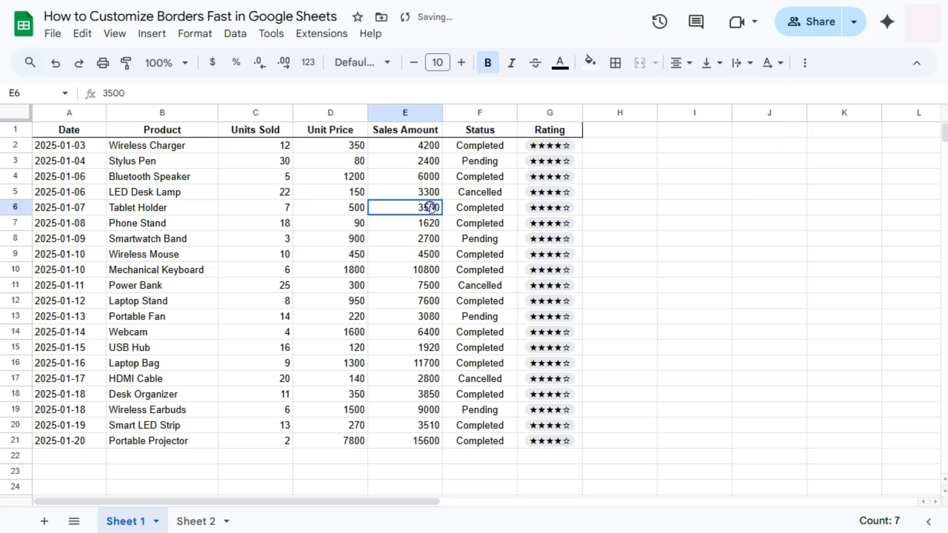
Move the whole table A1:G21 so that it starts at cell B2, and check the header row's border
drag(47, 130, 532, 441)
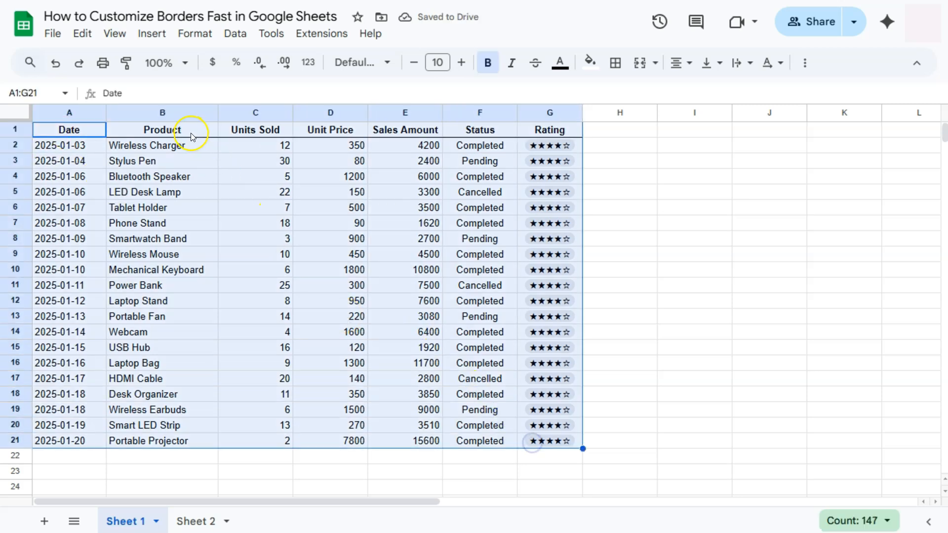
drag(188, 121, 231, 140)
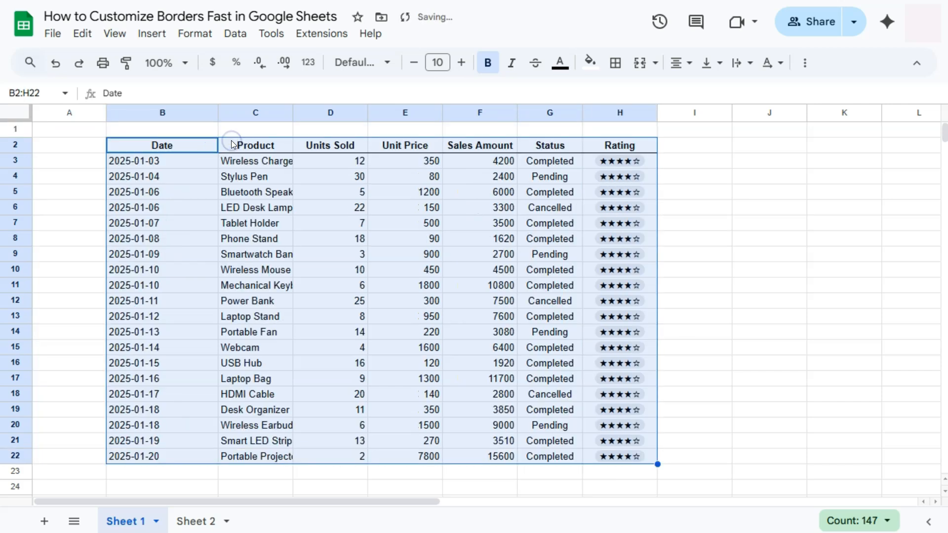
click(76, 154)
click(616, 146)
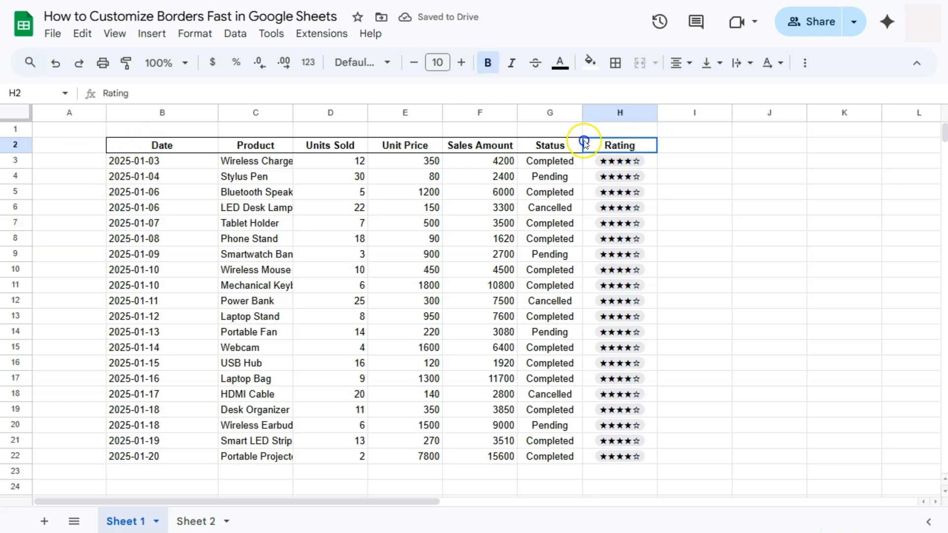
shift+click(173, 155)
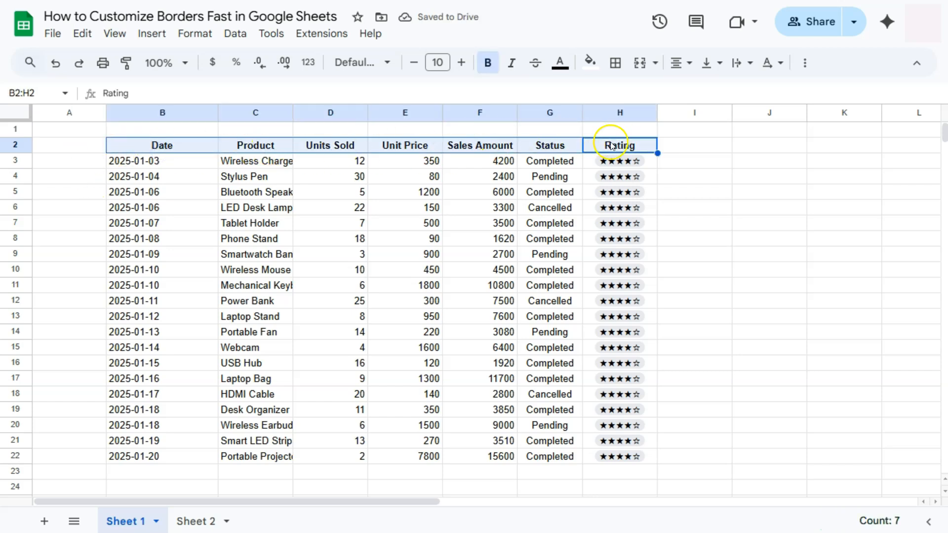
click(736, 182)
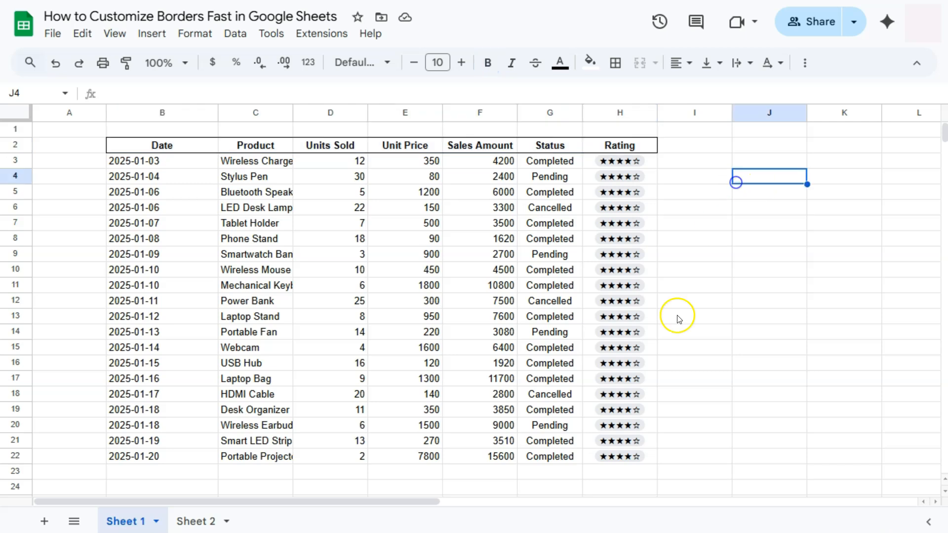
Apply outer borders around the data rows B3:H22 below the header
drag(183, 166, 614, 460)
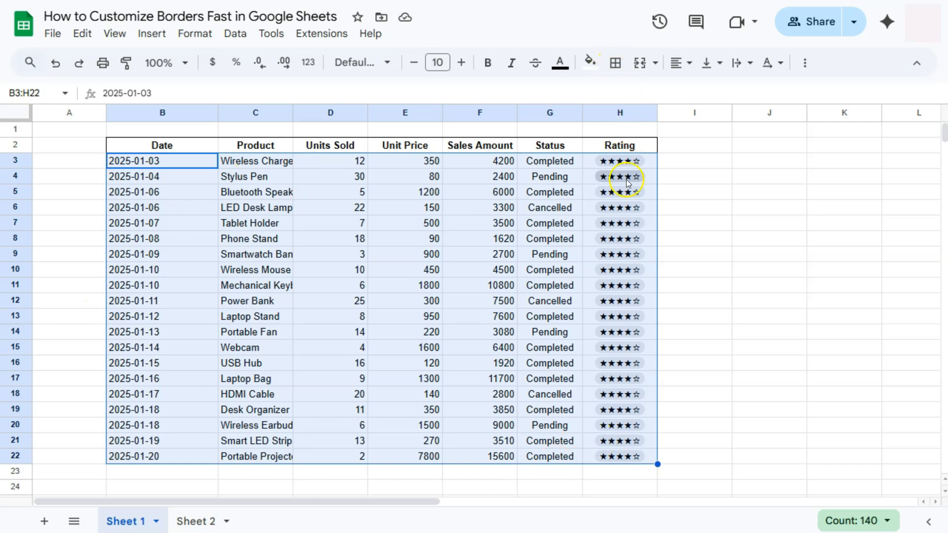
click(616, 64)
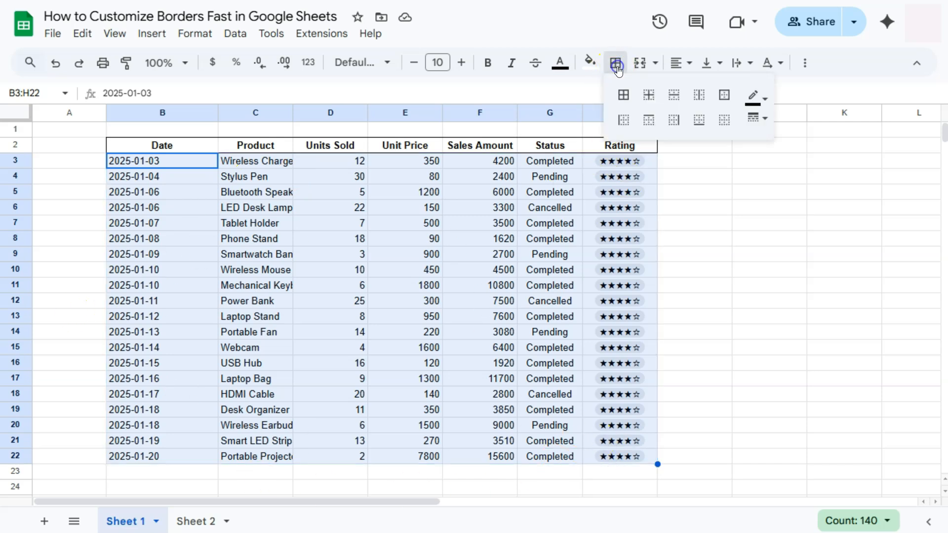
click(724, 94)
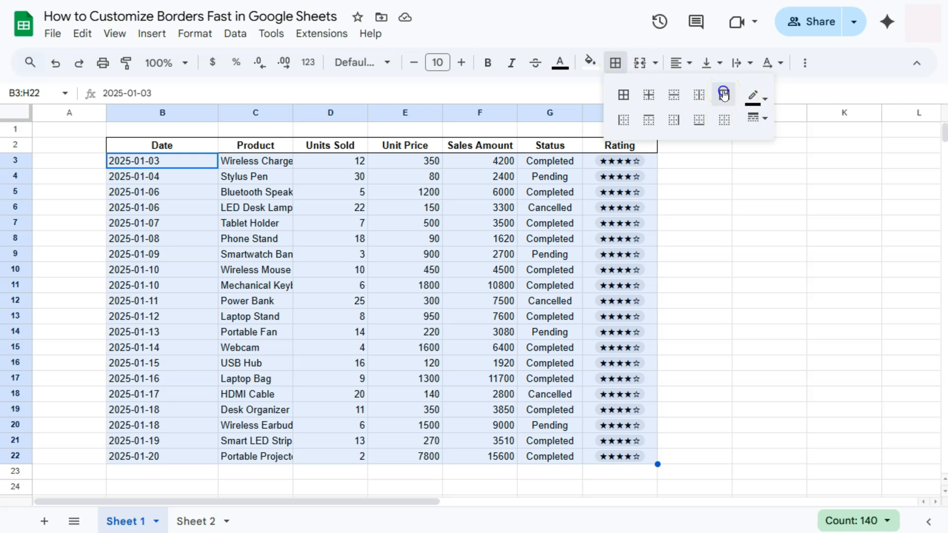
click(723, 198)
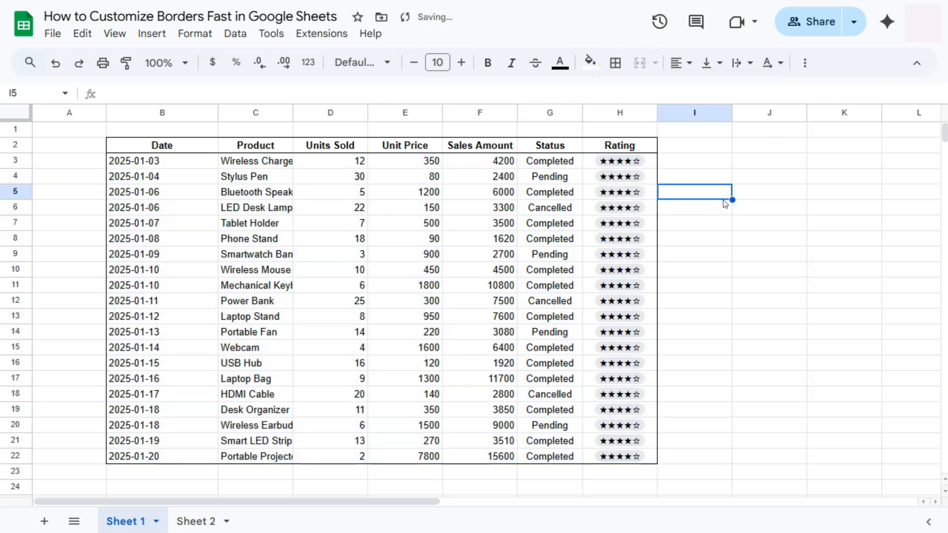
Add vertical borders between the columns of the data range B3:H22
drag(195, 161, 593, 454)
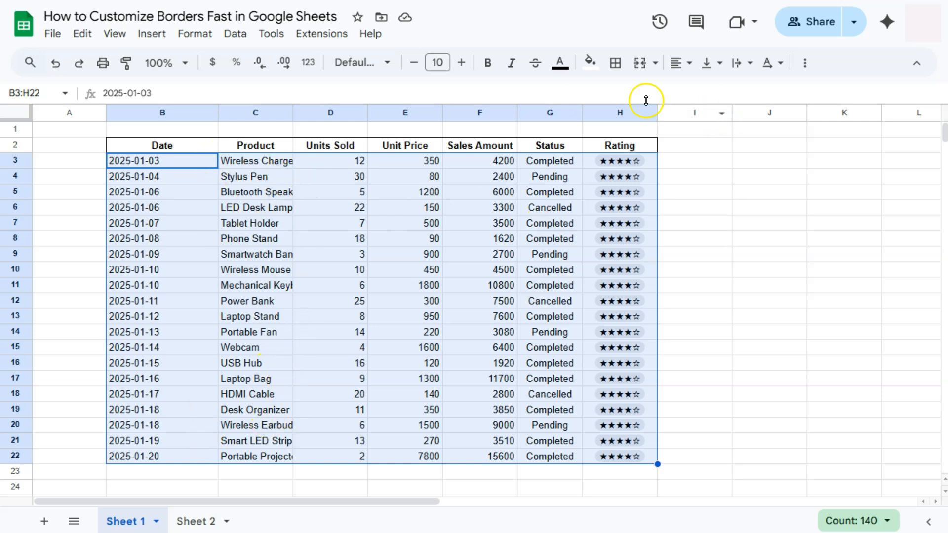
click(615, 63)
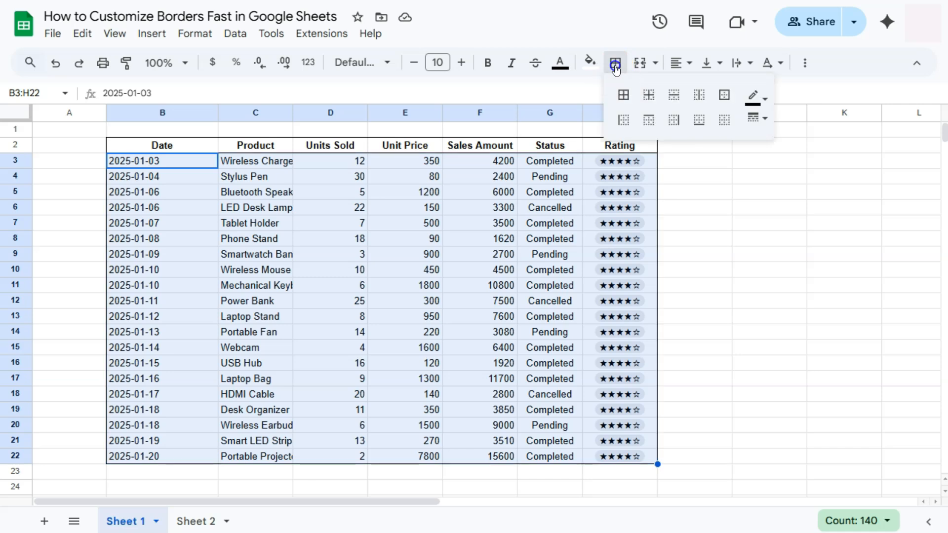
click(699, 97)
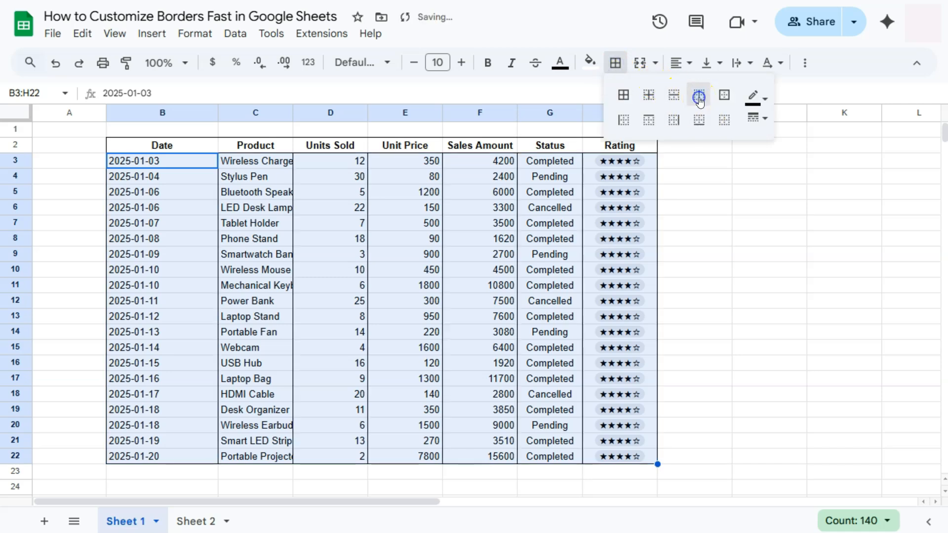
click(727, 385)
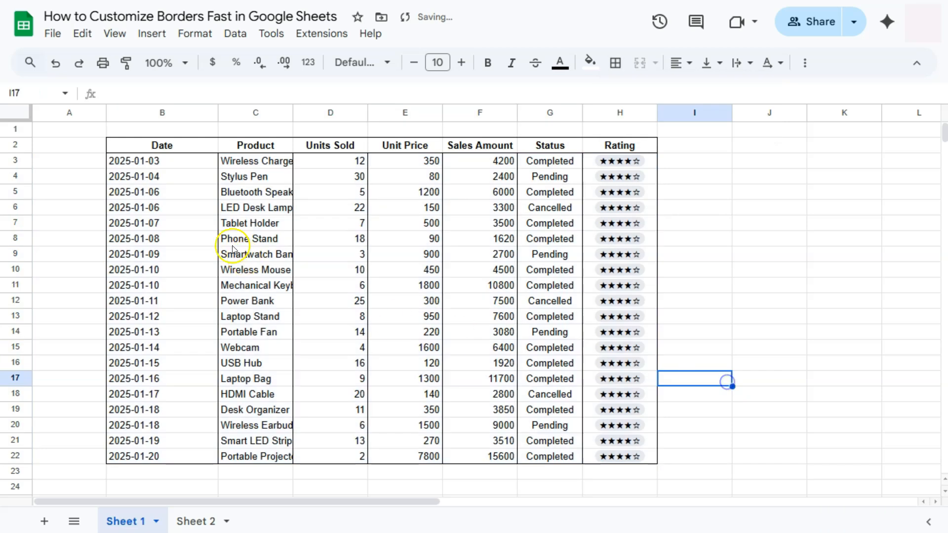
drag(183, 167, 621, 460)
drag(195, 147, 607, 455)
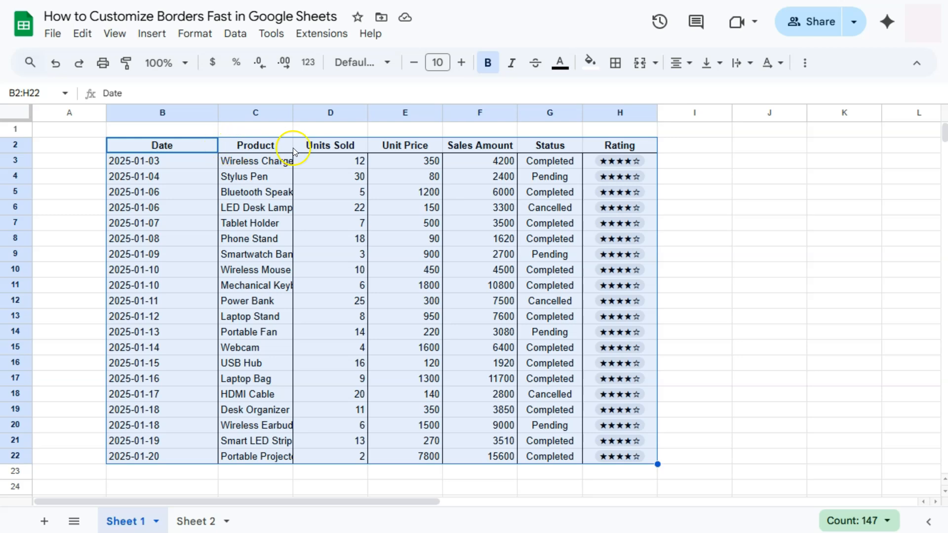
click(208, 178)
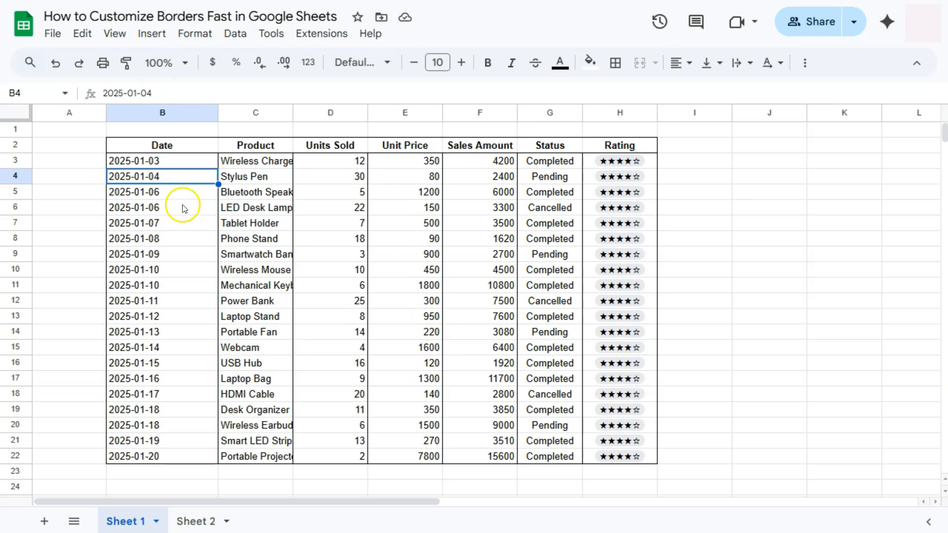
Hide the gridlines on Sheet 1 so that only the table's own borders show
click(113, 37)
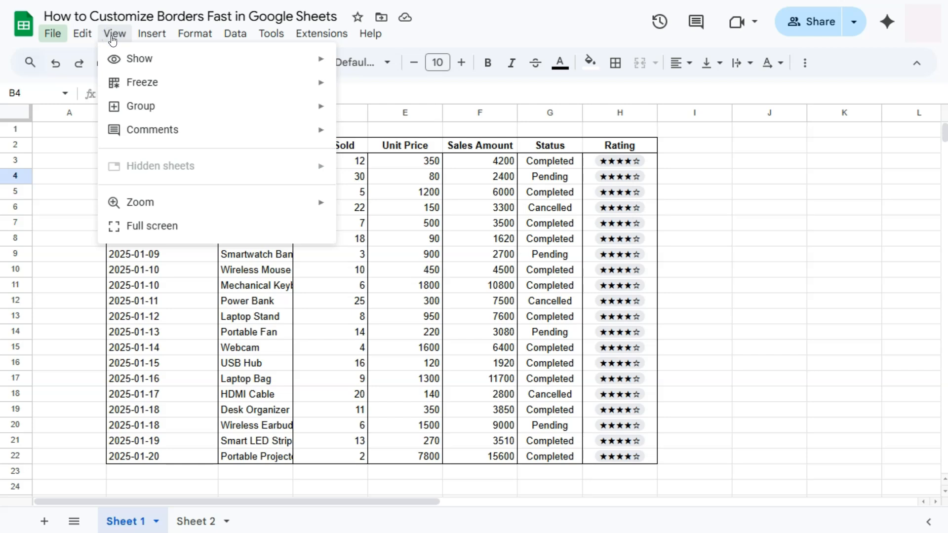
mouse_move(125, 60)
click(391, 88)
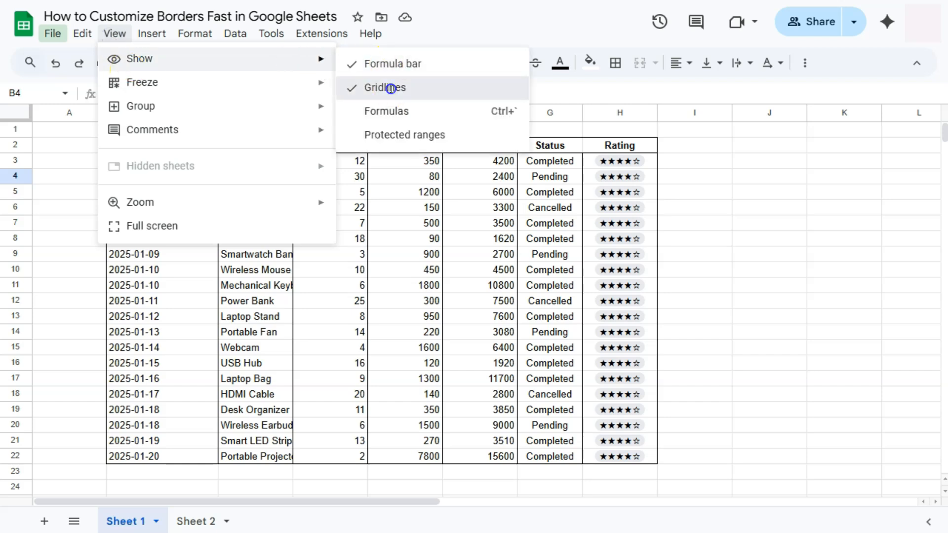
click(692, 146)
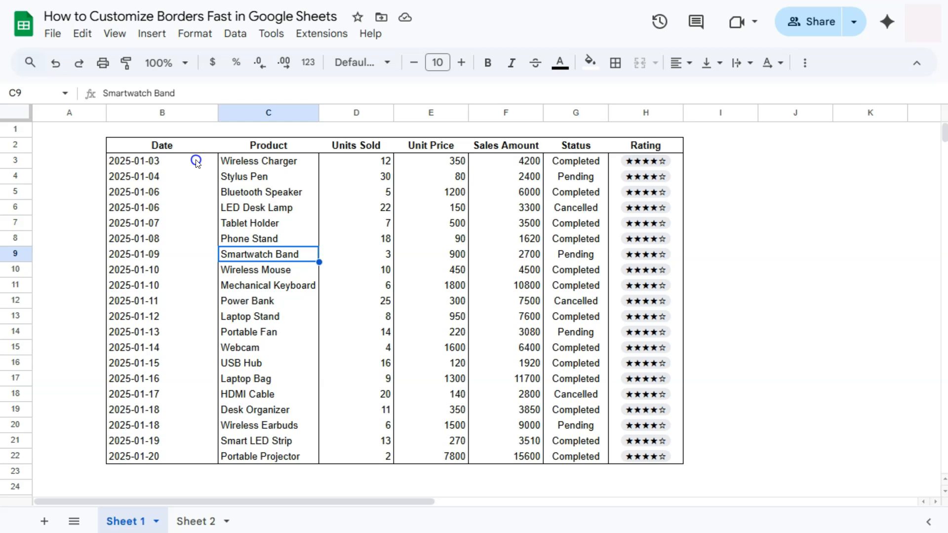
Remove all borders from the data range B3:H22 below the header
drag(196, 161, 639, 455)
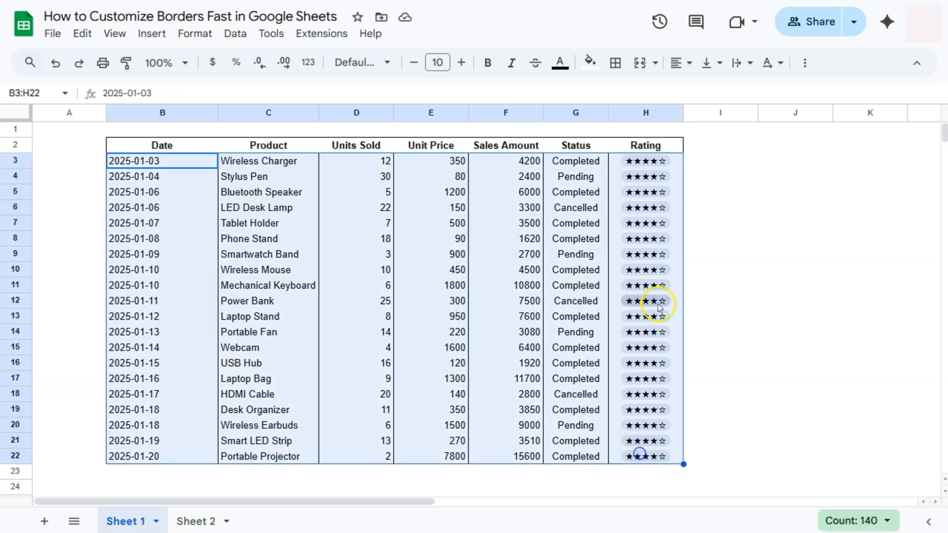
click(615, 63)
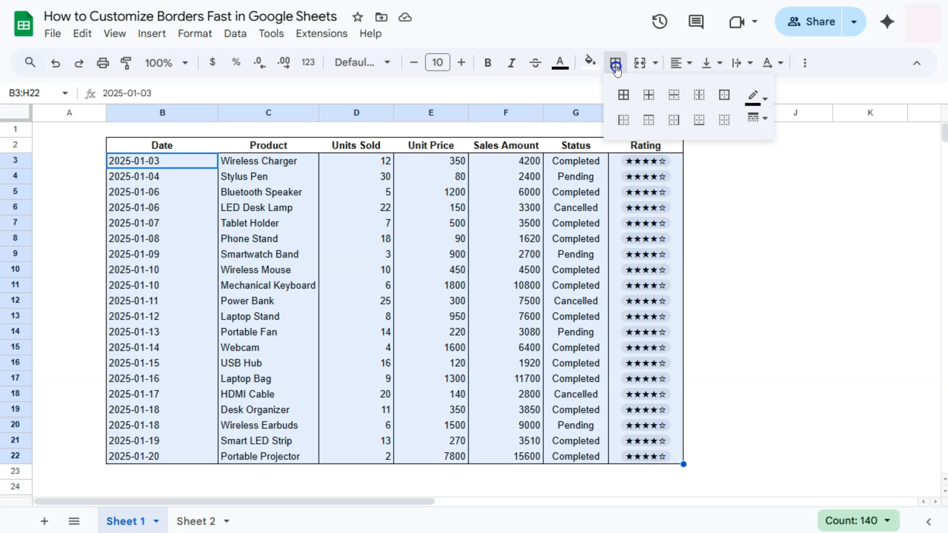
click(725, 121)
Apply outer borders and horizontal borders between the rows of the data range B3:H22
click(724, 95)
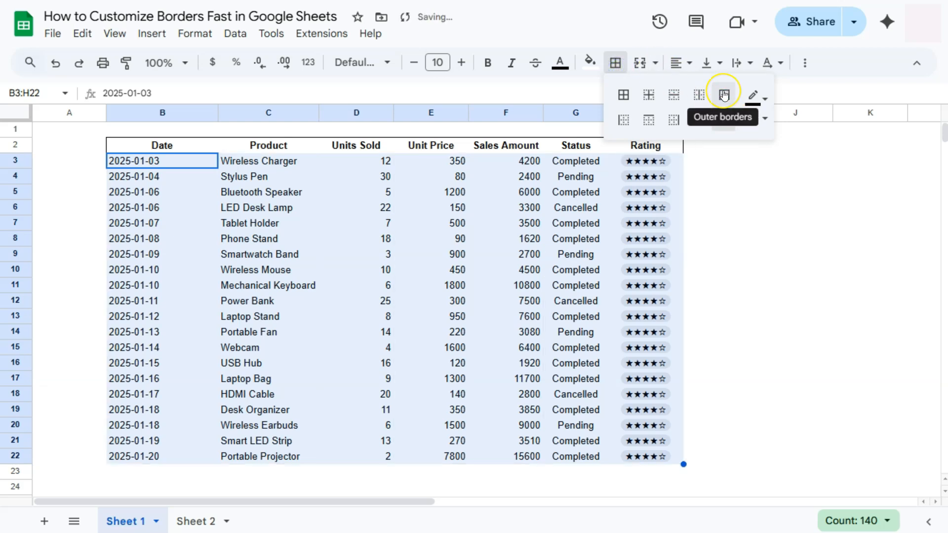
click(723, 93)
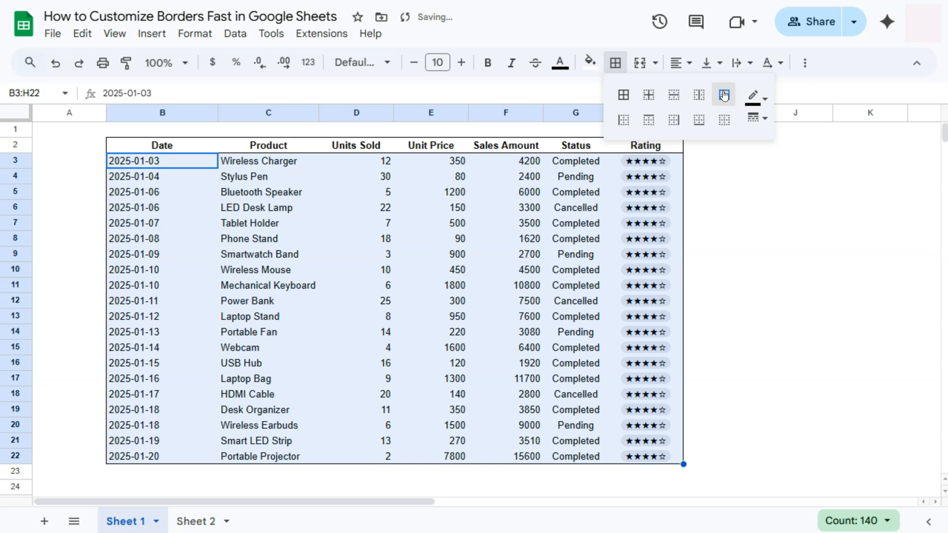
click(673, 95)
click(686, 192)
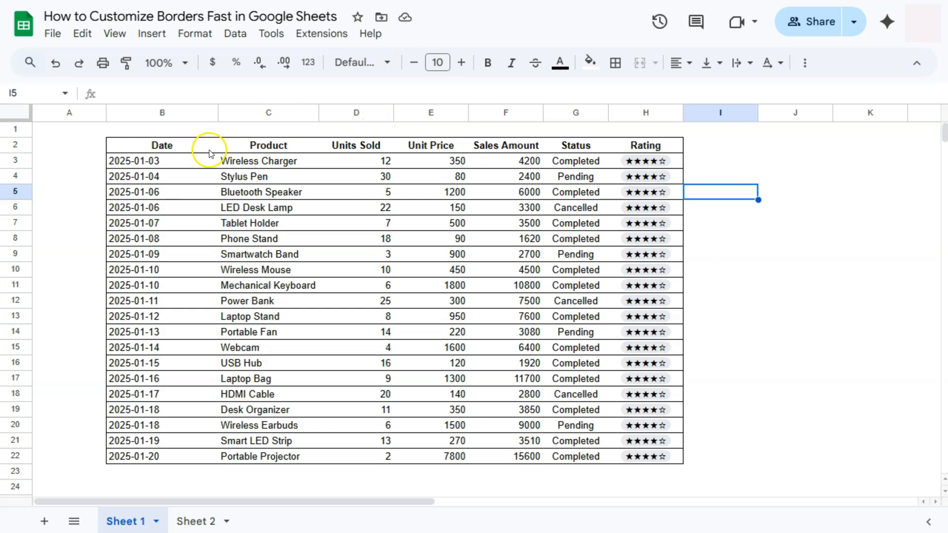
Add vertical borders between the header cells B2:H2
drag(201, 145, 653, 145)
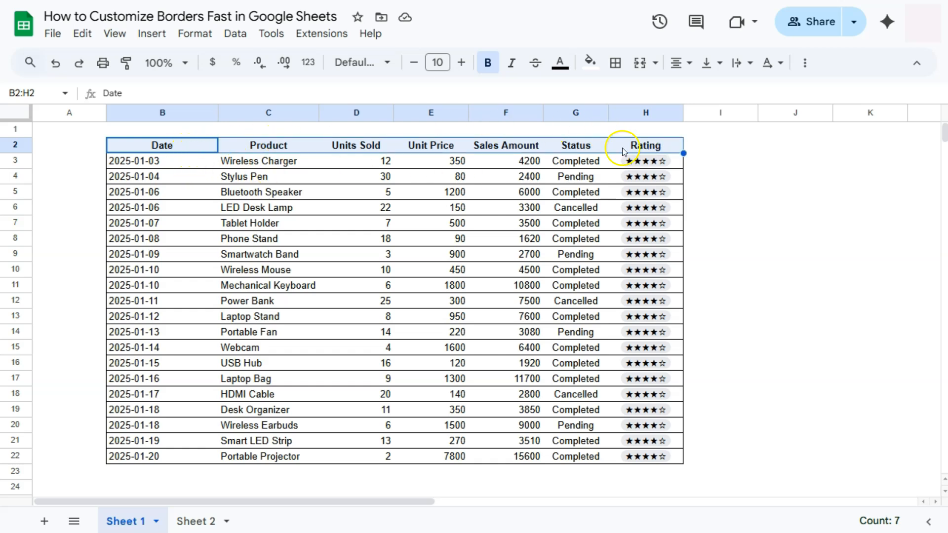
click(622, 70)
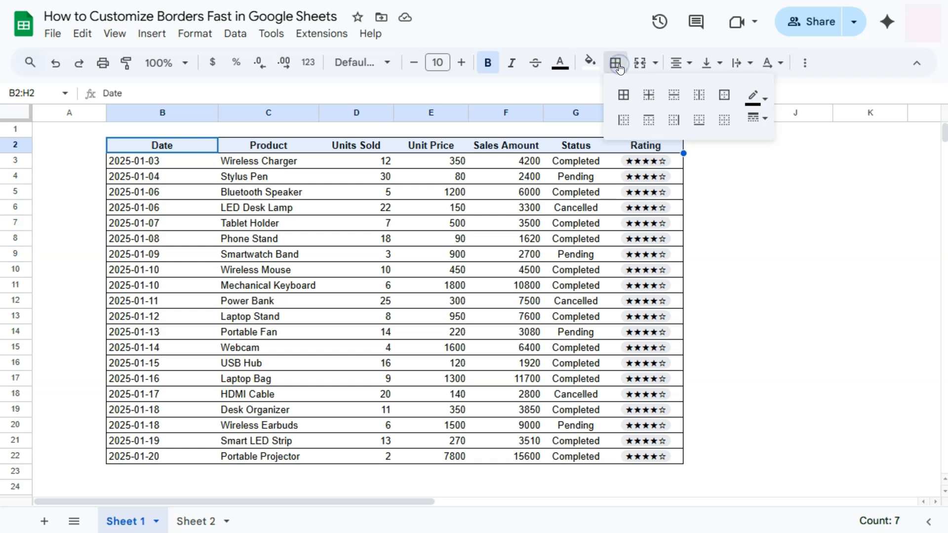
click(698, 103)
click(717, 201)
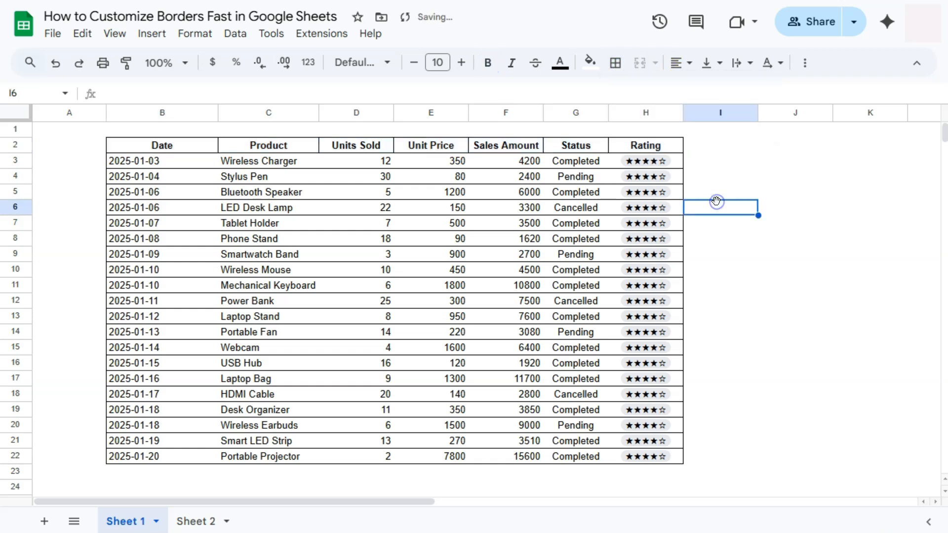